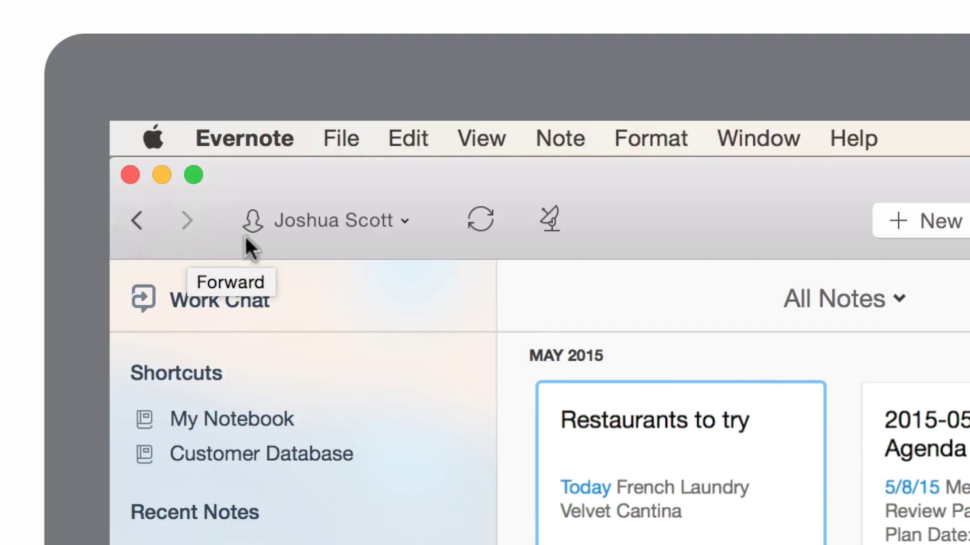
- Sync the notes with the web service and review recent shared-notebook activity
left_click(298, 227)
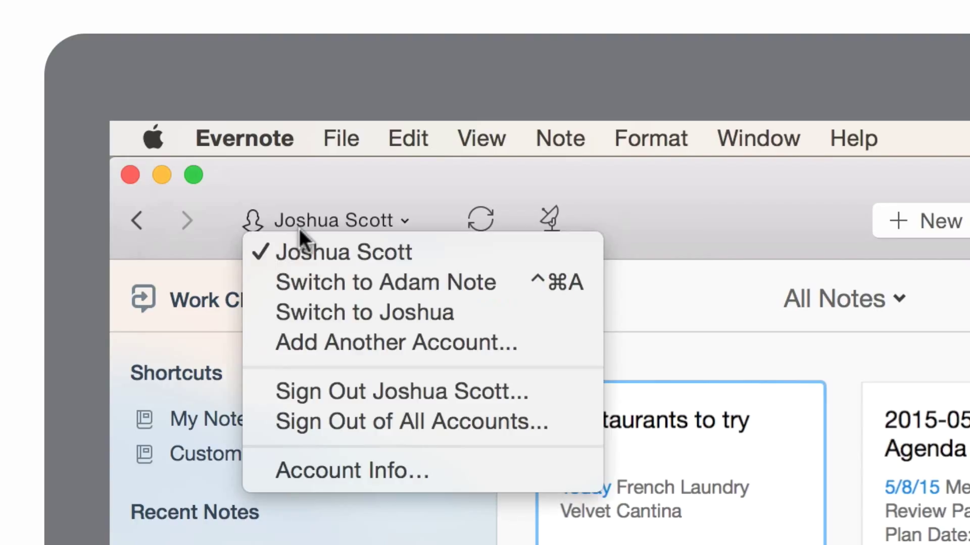
left_click(300, 218)
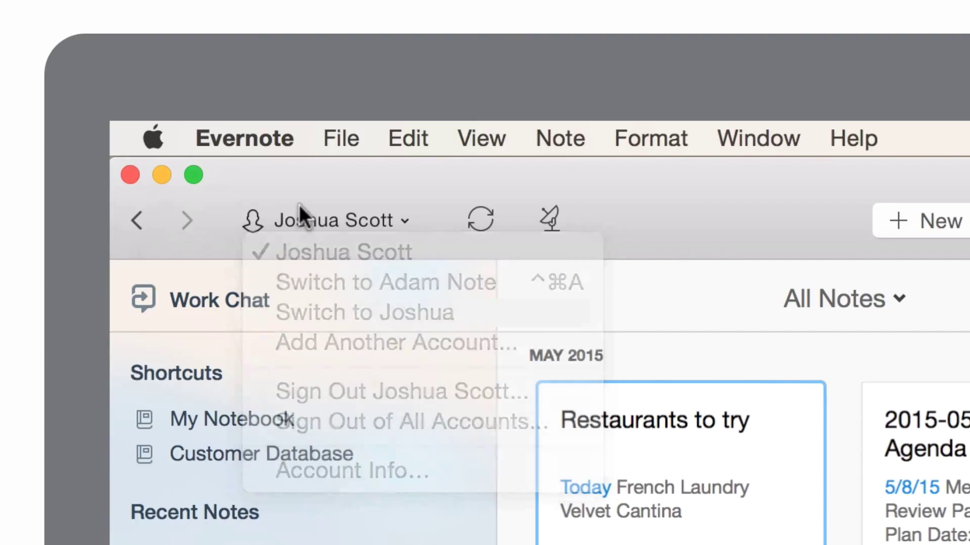
left_click(490, 220)
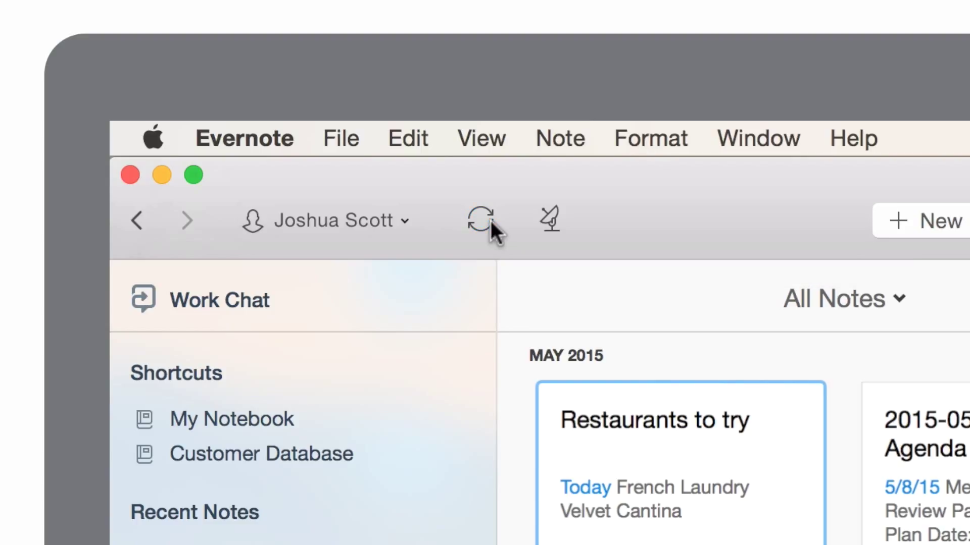
left_click(551, 220)
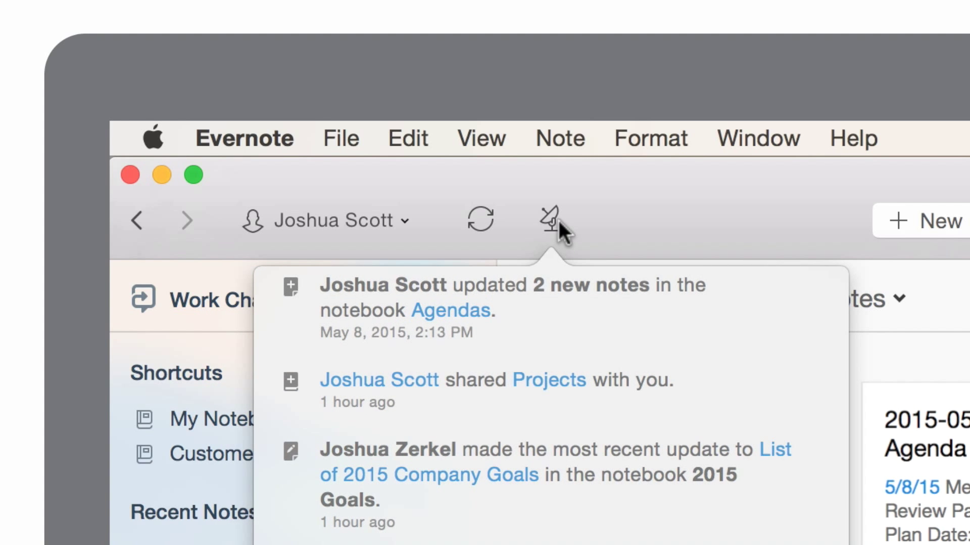
left_click(558, 220)
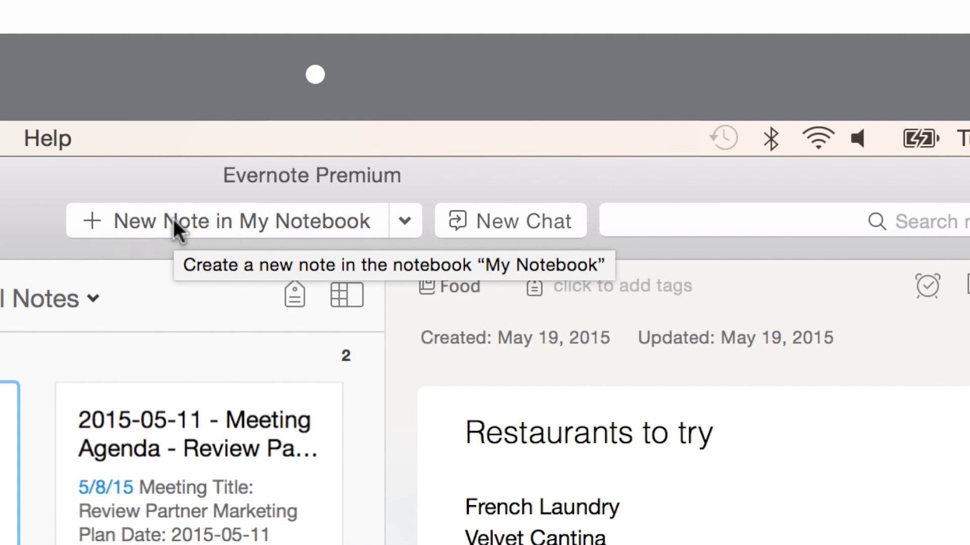
- Create a new untitled note in My Notebook and briefly show a new Work Chat
left_click(173, 220)
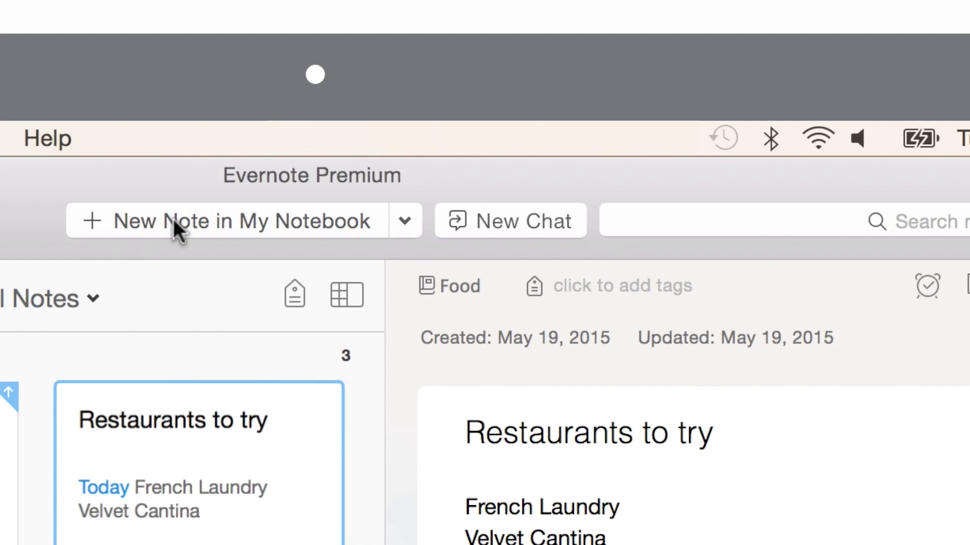
left_click(510, 221)
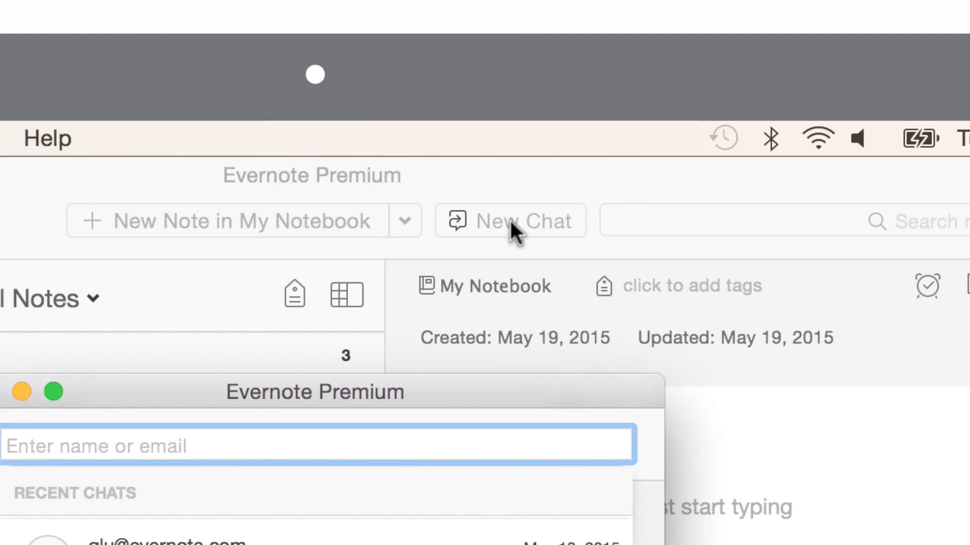
left_click(557, 220)
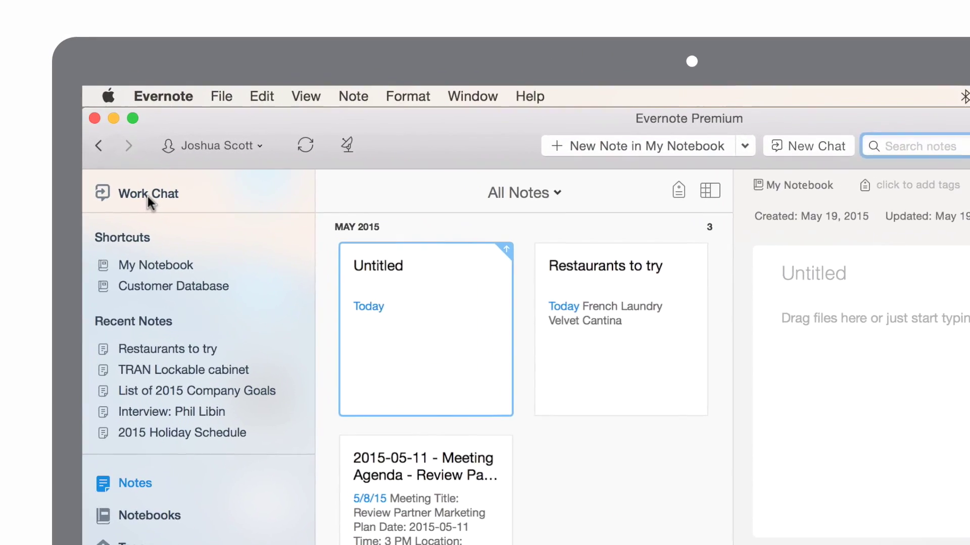
- Show Work Chat, then drag the Personal Tasks note into the Shortcuts section
left_click(148, 199)
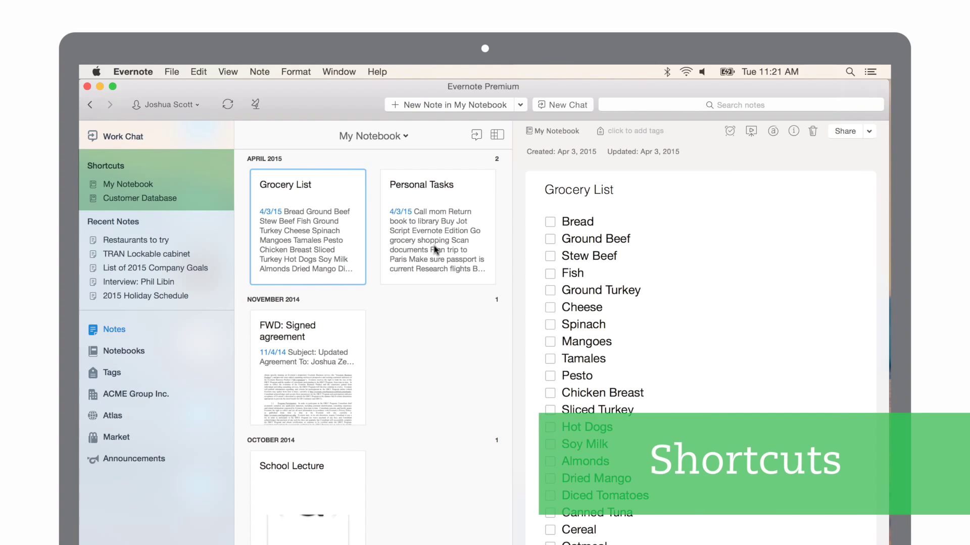
left_click_drag(435, 245, 164, 176)
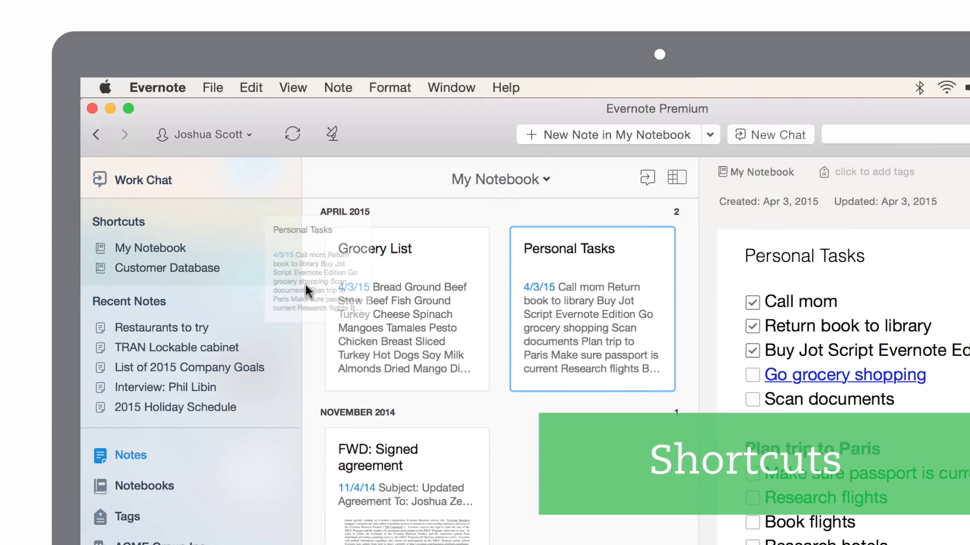
left_click_drag(220, 264, 228, 278)
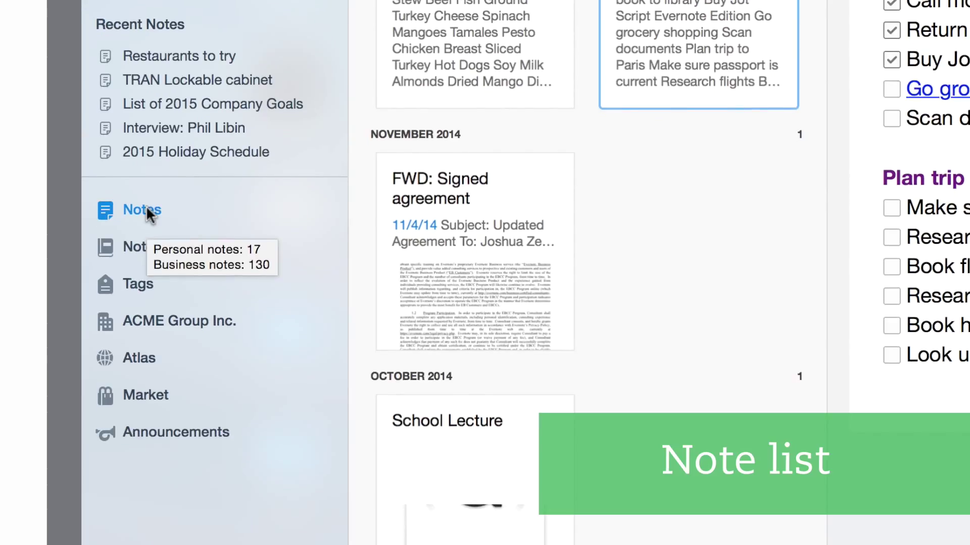
- Show all notes in the note list via Notes in the sidebar
left_click(147, 211)
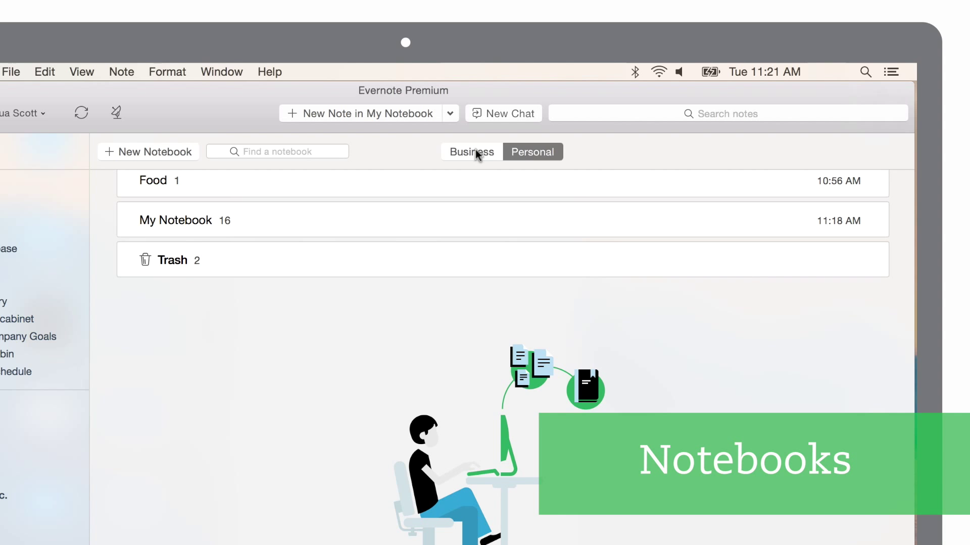
- Switch the Notebooks view to ACME Group Inc. business notebooks
left_click(475, 149)
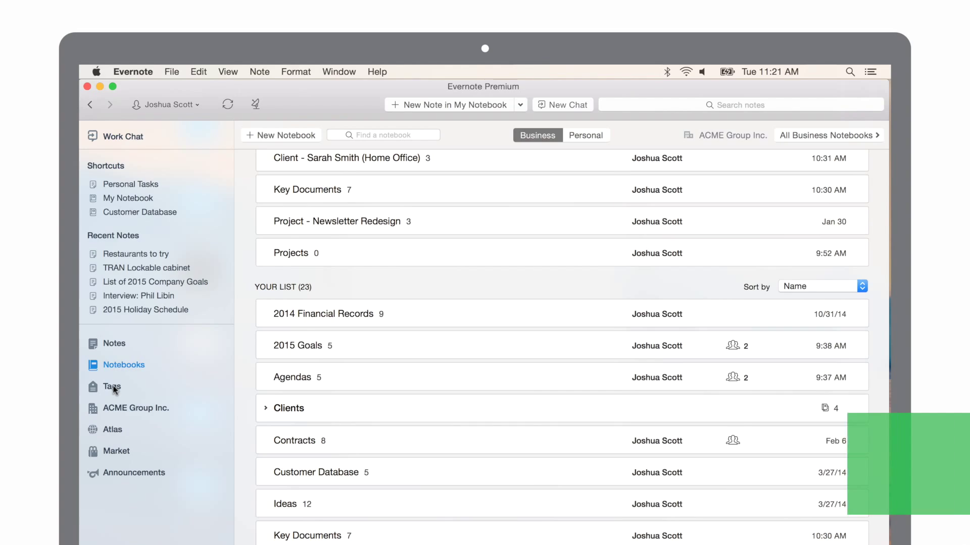
- Show the Tags overview filtered to Business Tags like Approved, Hot and Lead - Active
left_click(112, 388)
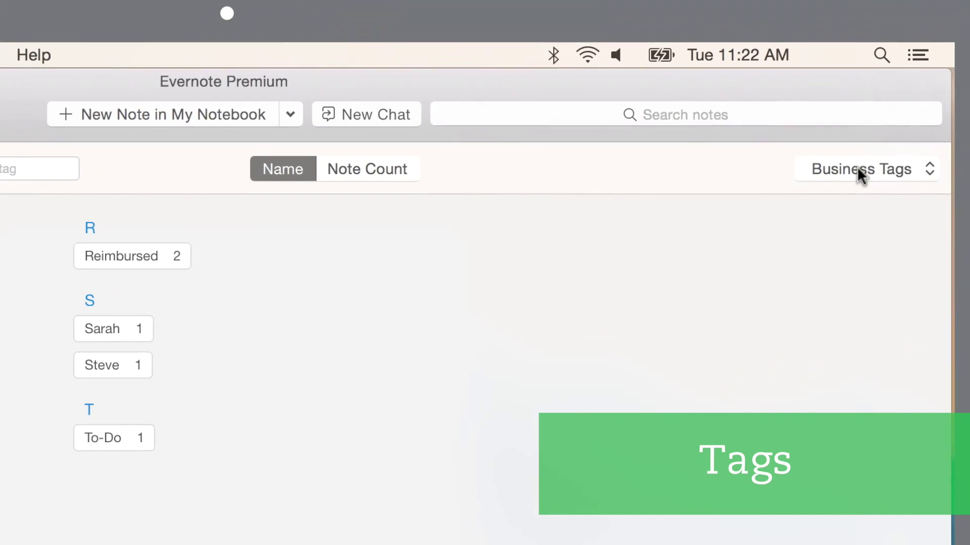
left_click(770, 226)
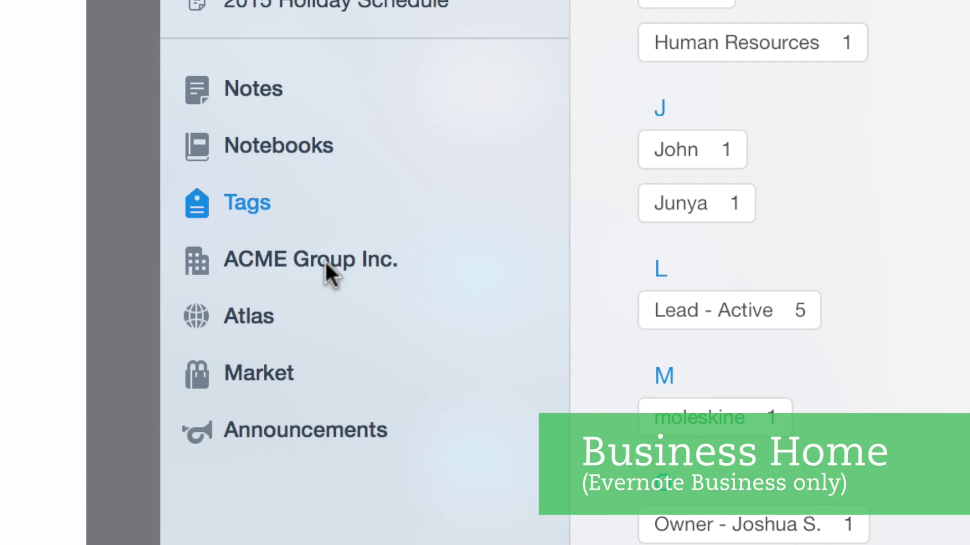
- Show the ACME Group Inc. business home with its people and 81 Business Notebooks
left_click(325, 260)
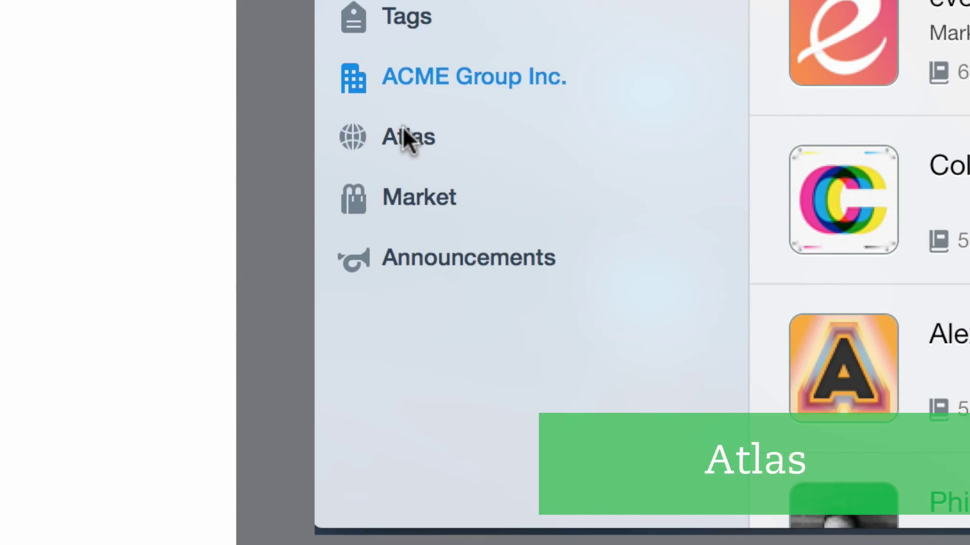
- Show the Atlas view with note locations for Redwood City, Zurich, California and United States
left_click(403, 126)
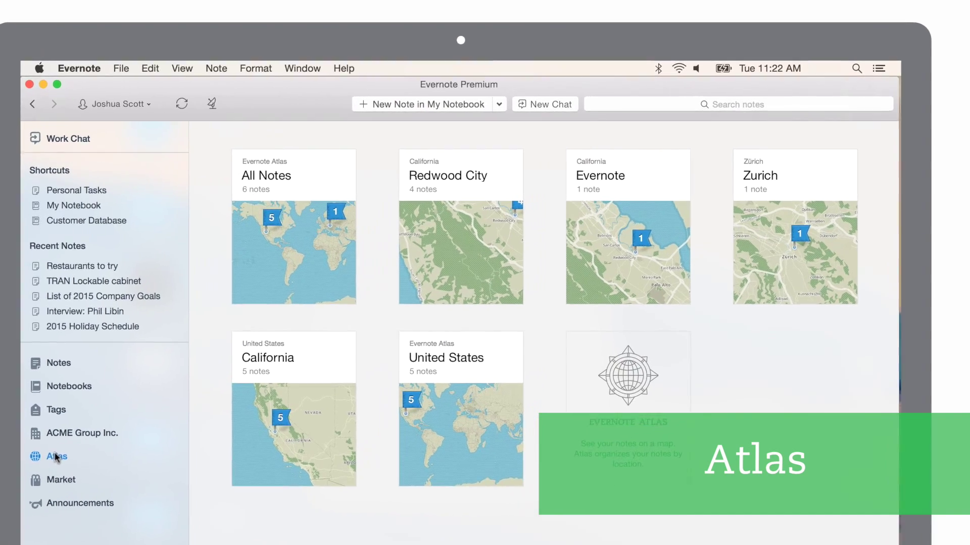